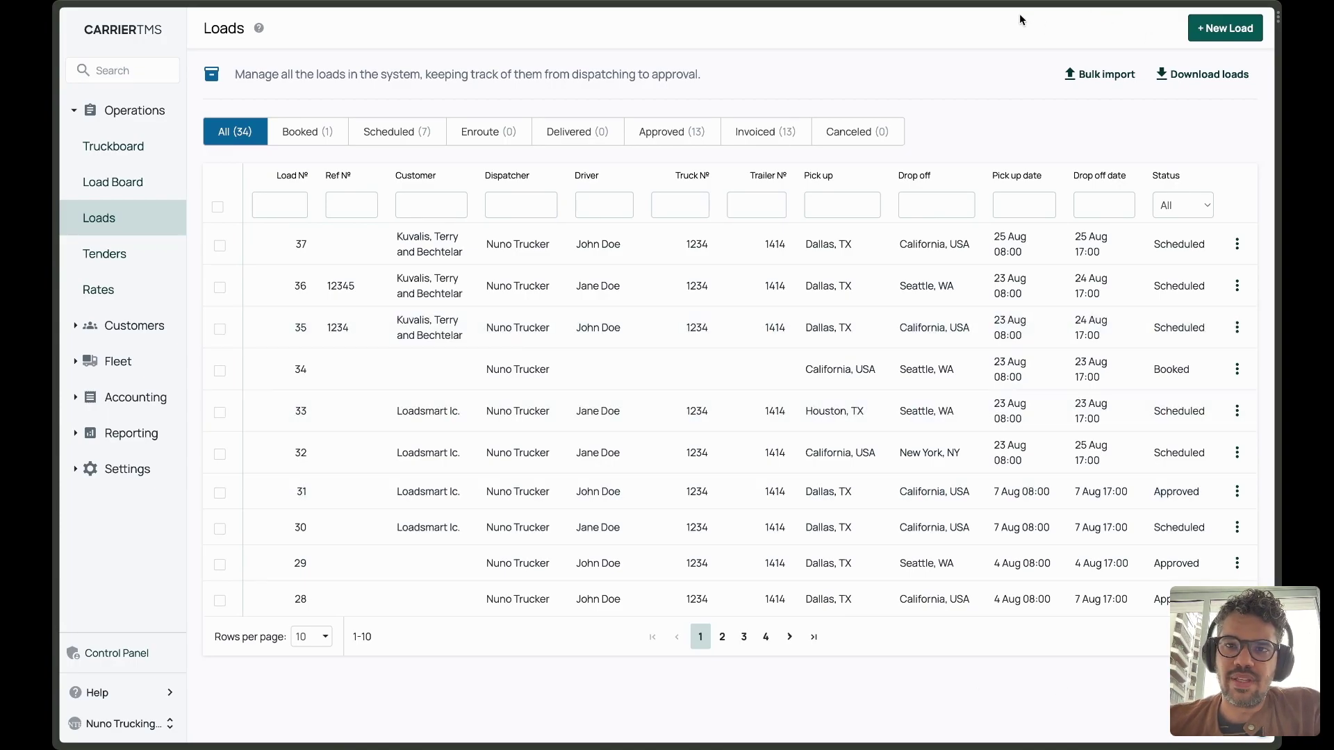
Start a new load and assign the existing customer Kuvalis, Terry and Bechtelar
click(1237, 29)
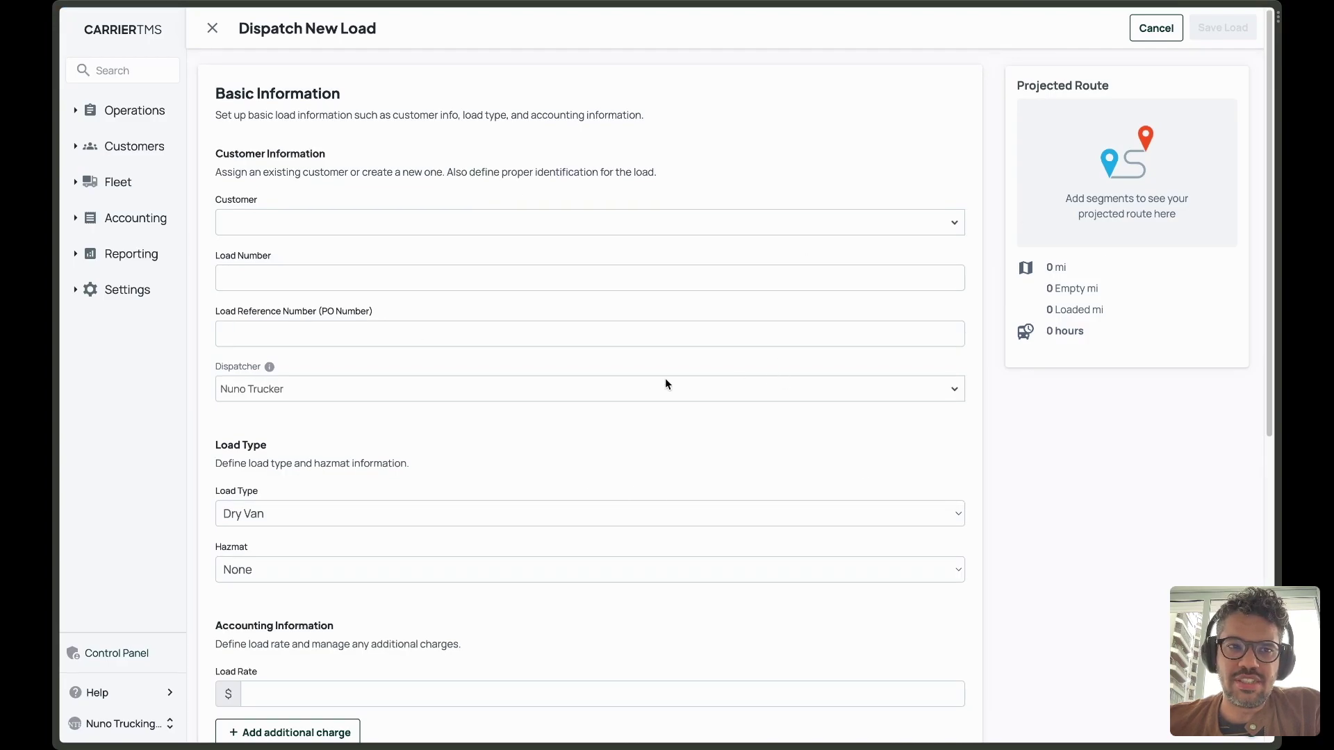
scroll(638, 417, down, 4)
scroll(638, 418, down, 4)
scroll(638, 417, up, 8)
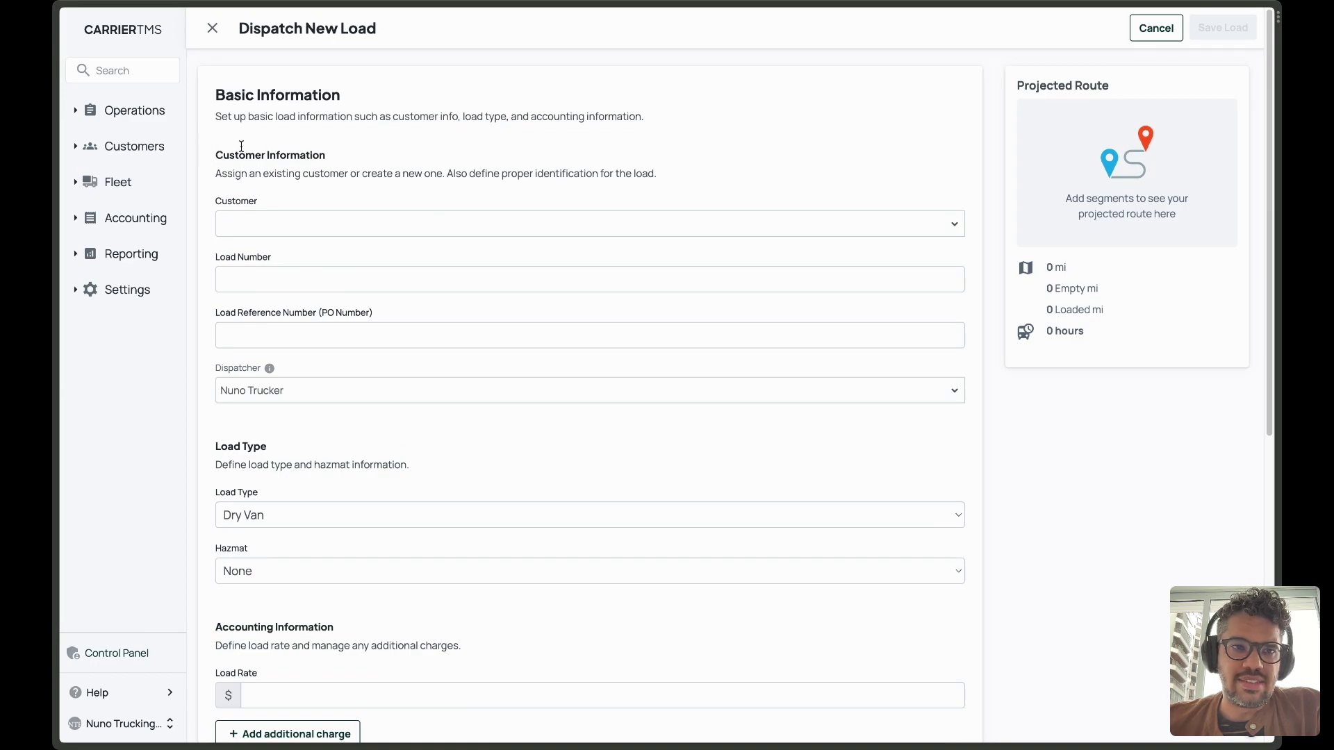
click(478, 220)
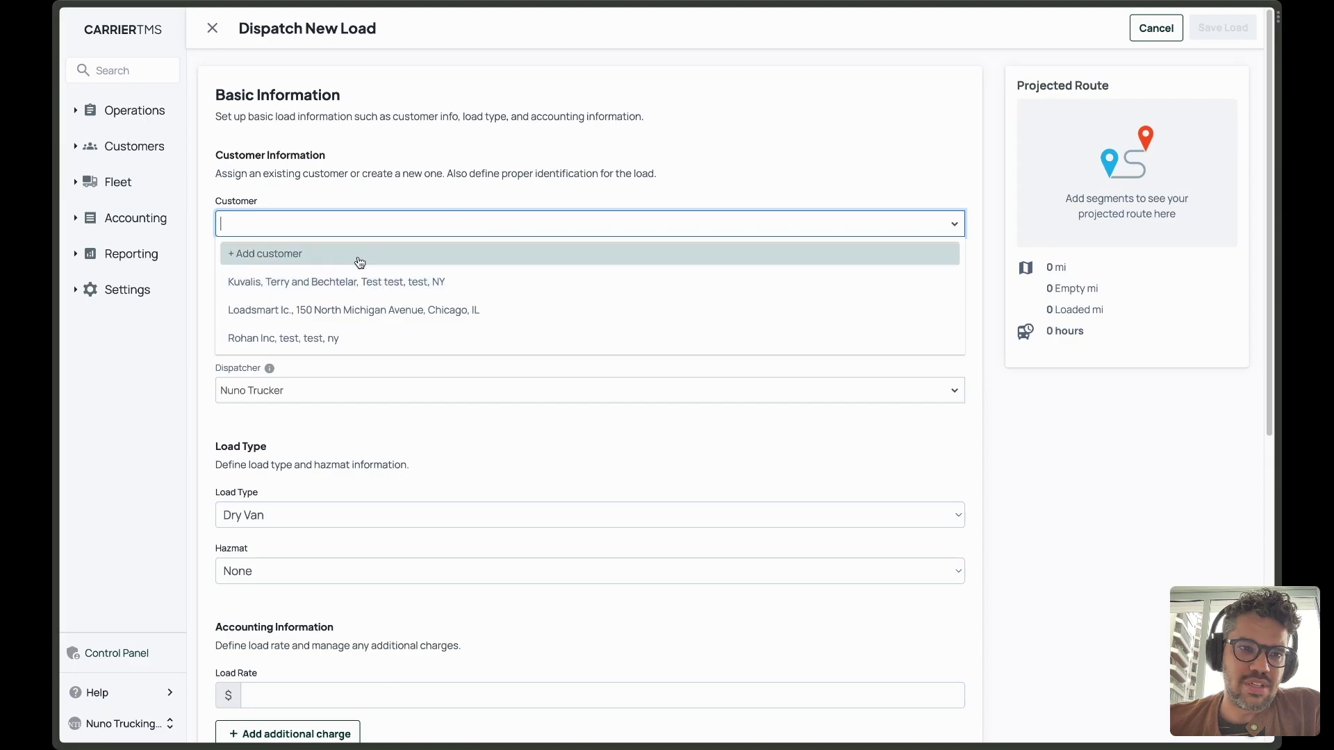
click(359, 254)
click(827, 248)
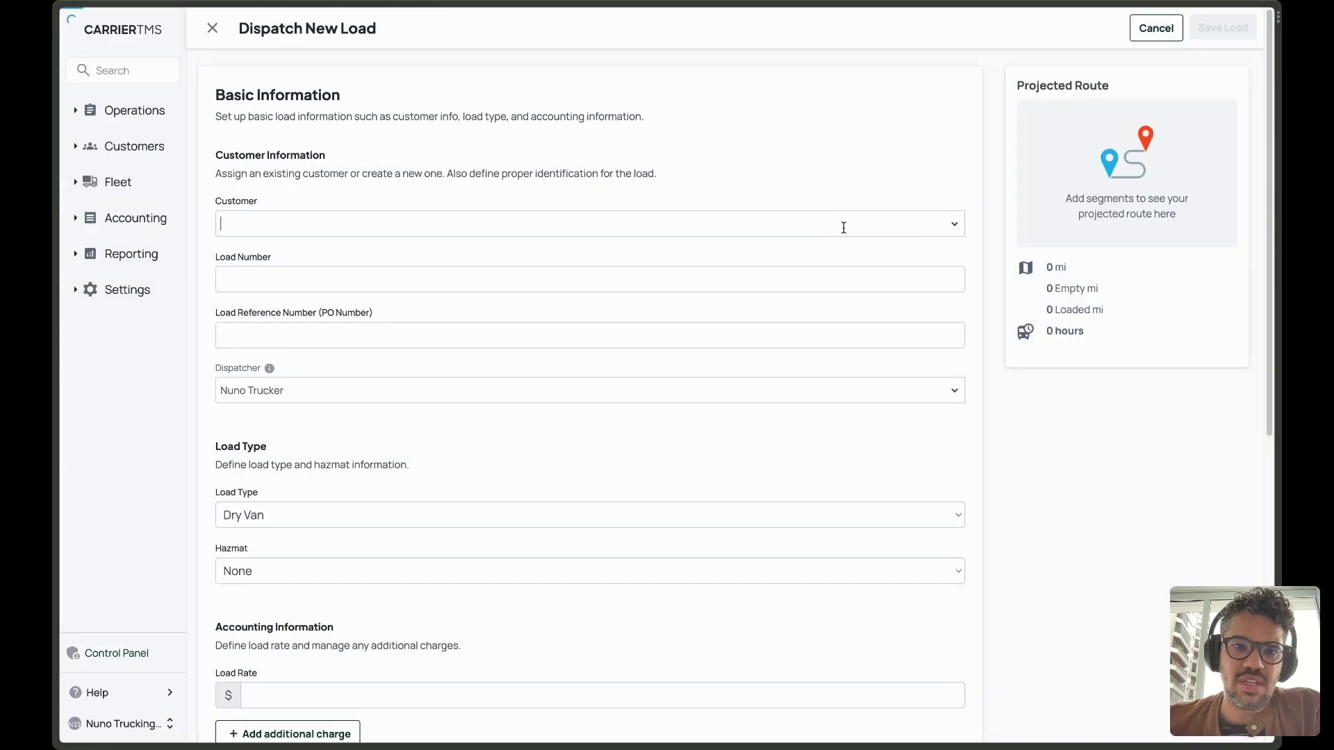
click(548, 278)
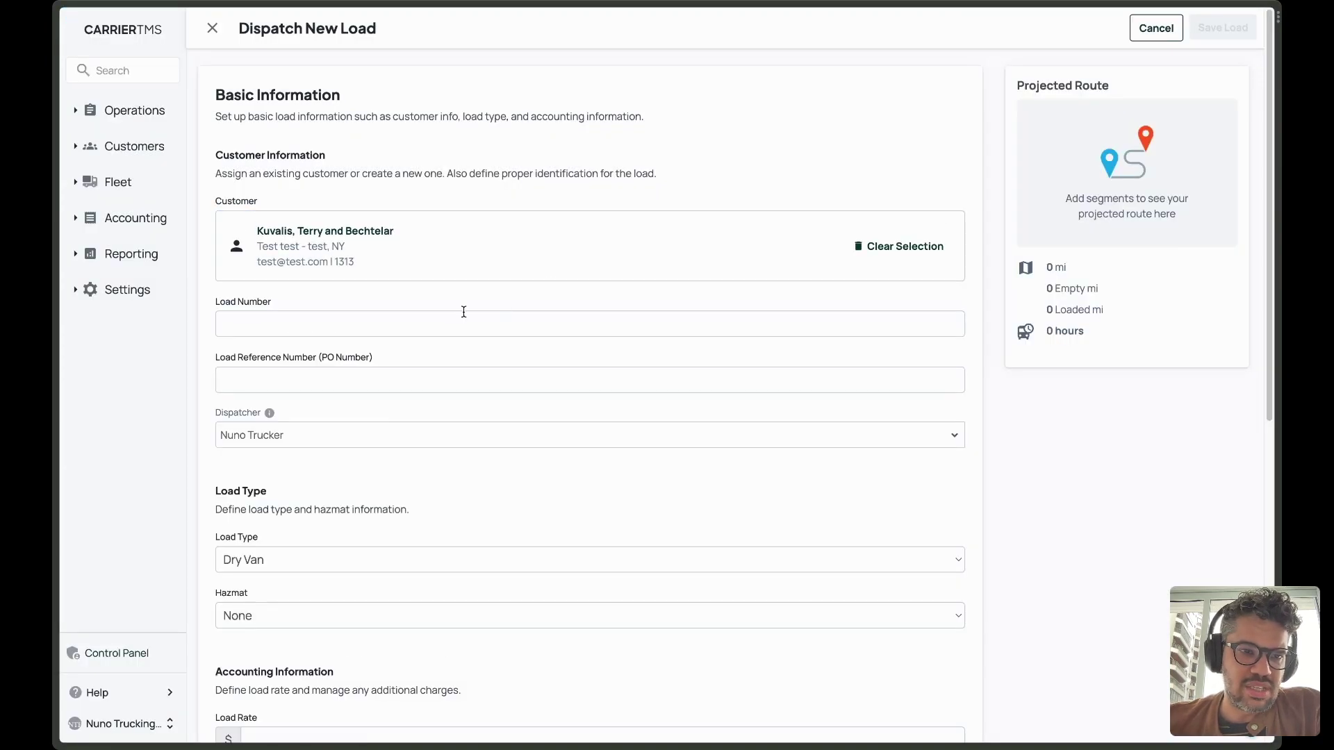
Enter 1234 as the load reference (PO) number, keeping the default dispatcher
scroll(463, 312, down, 1)
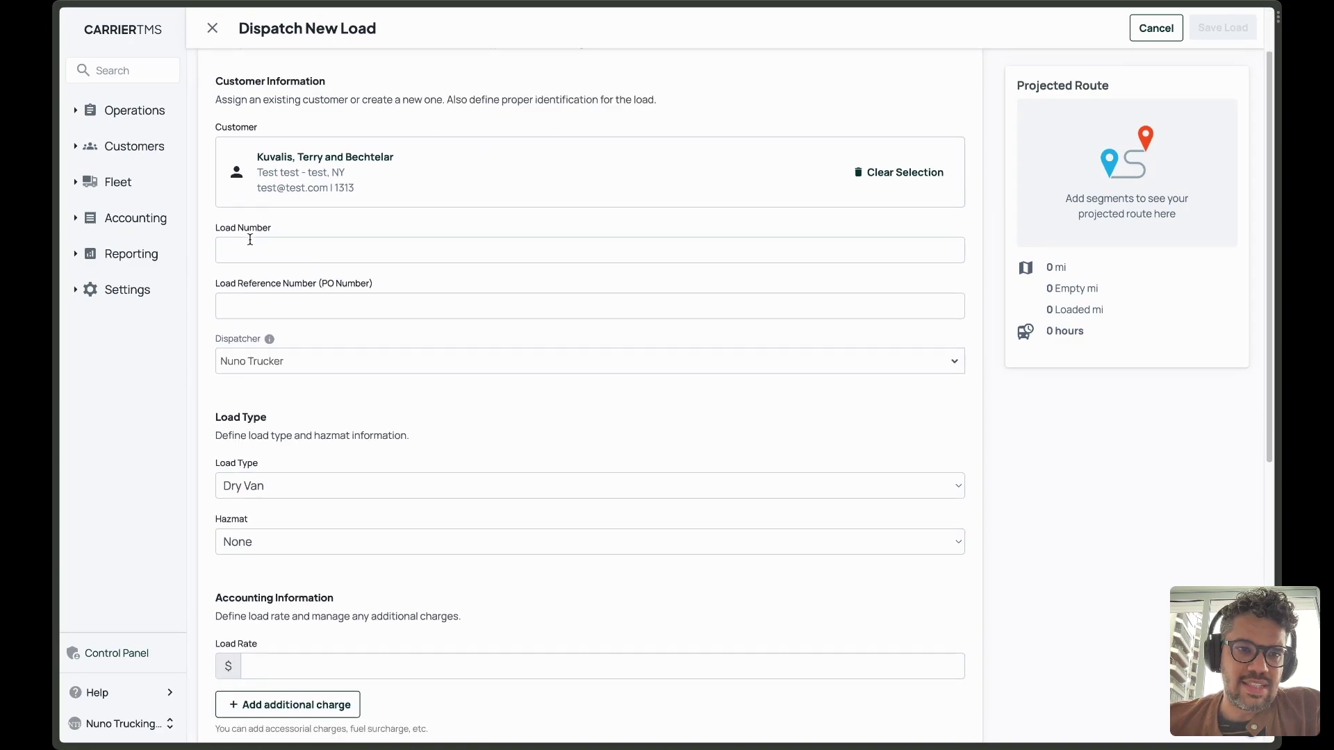
click(274, 297)
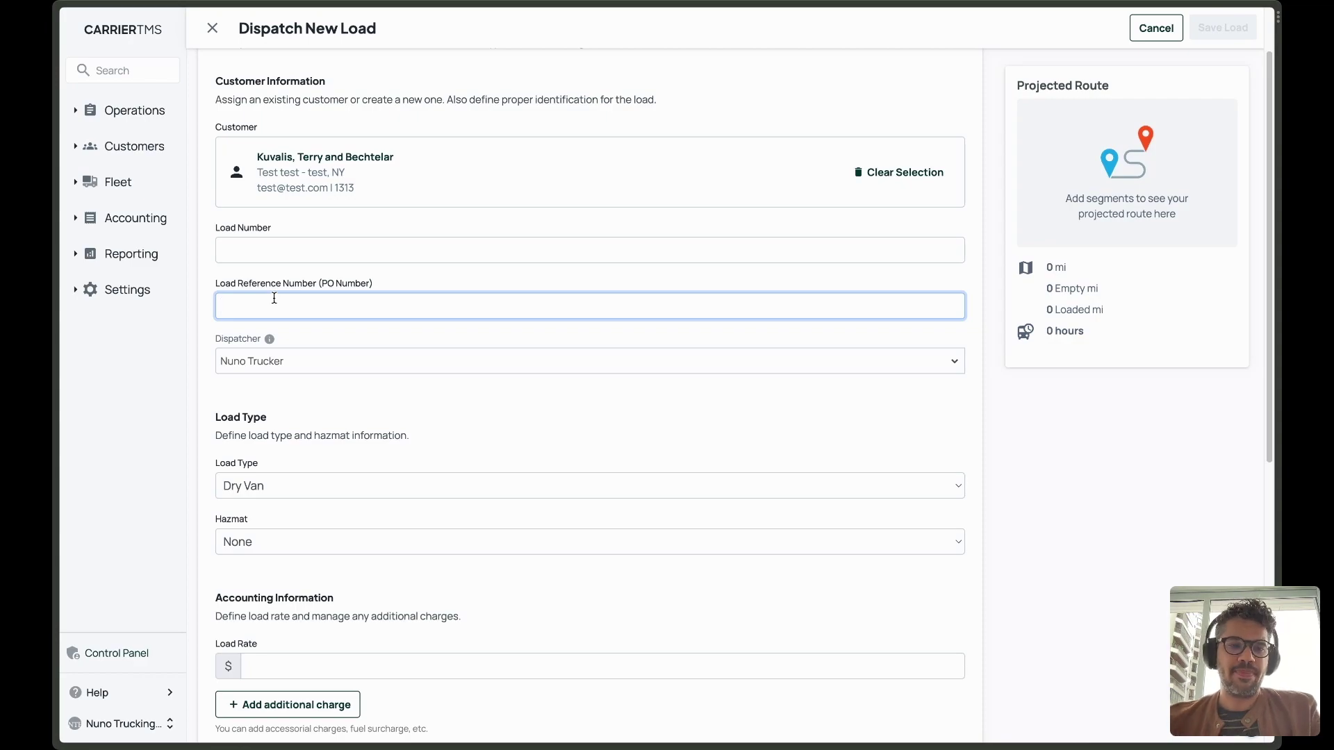
text(1234)
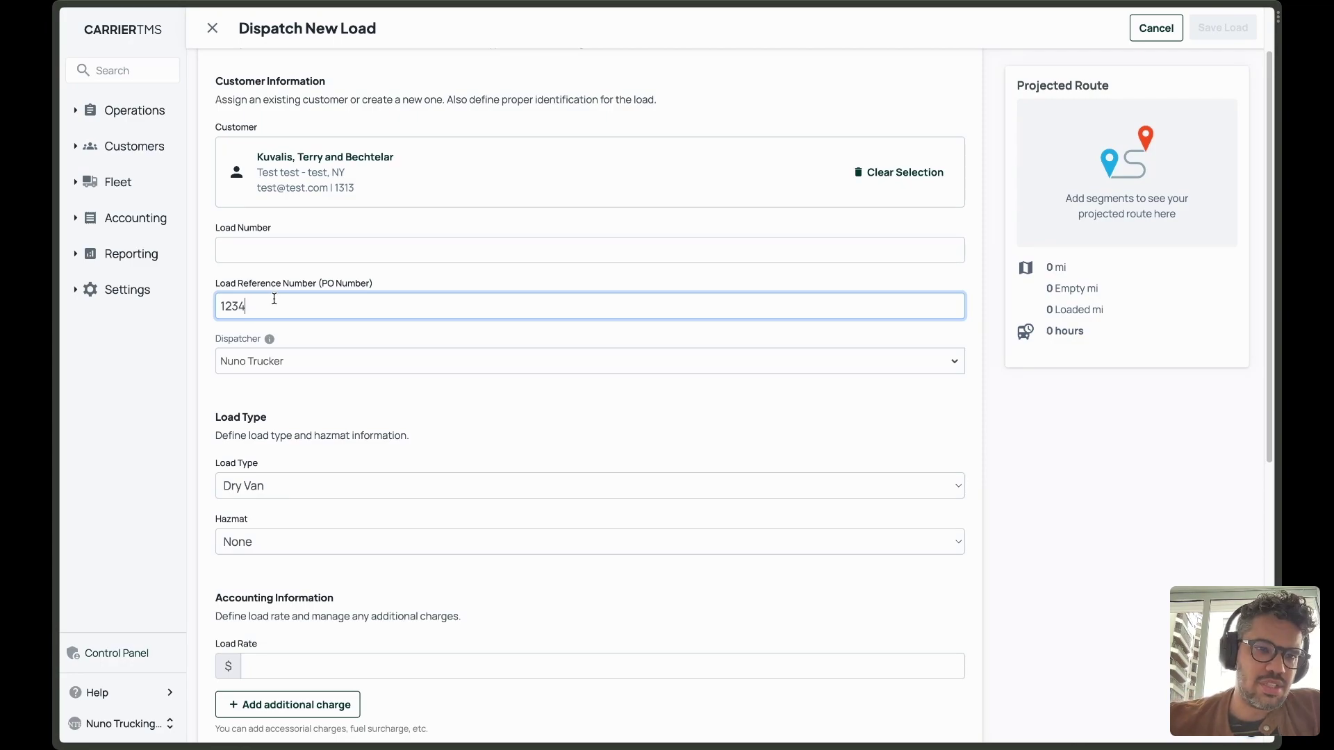
click(311, 361)
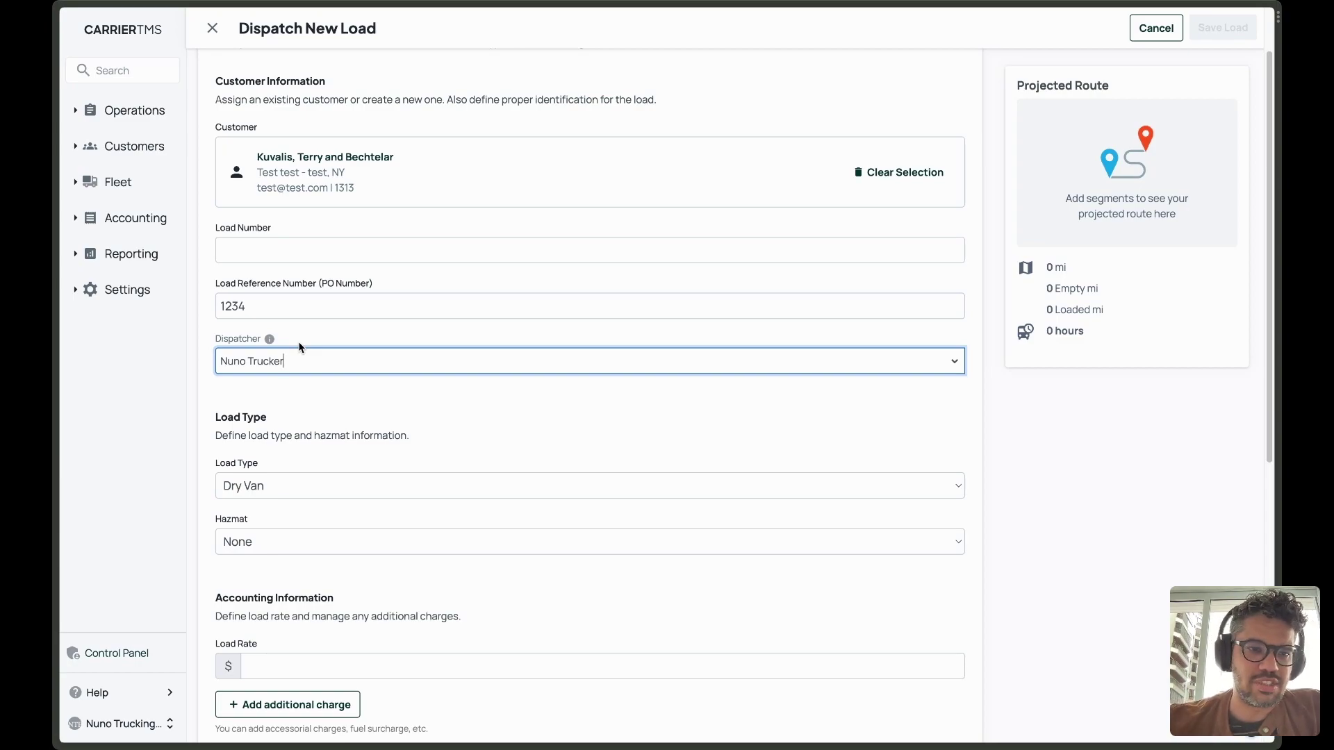
Set the load rate to $1,000.00
scroll(323, 407, down, 2)
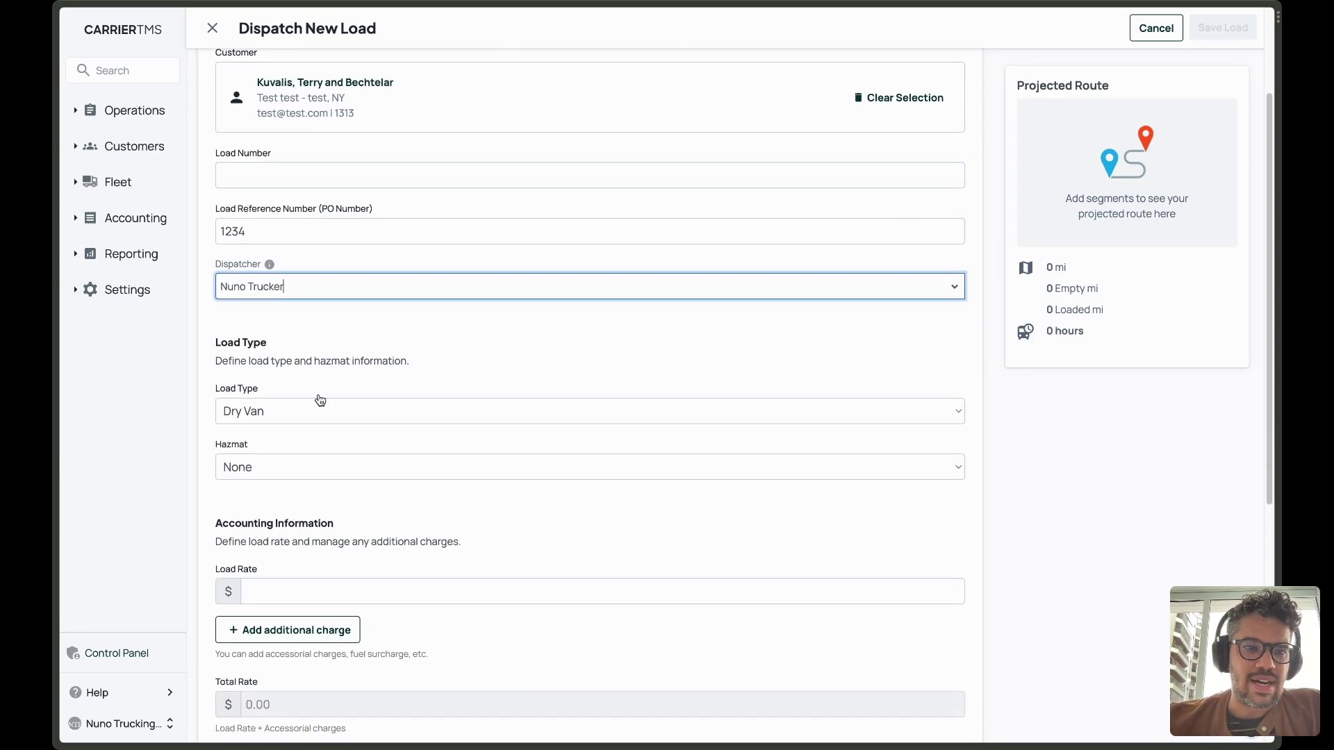
scroll(271, 460, down, 3)
click(282, 458)
text(1000)
click(401, 407)
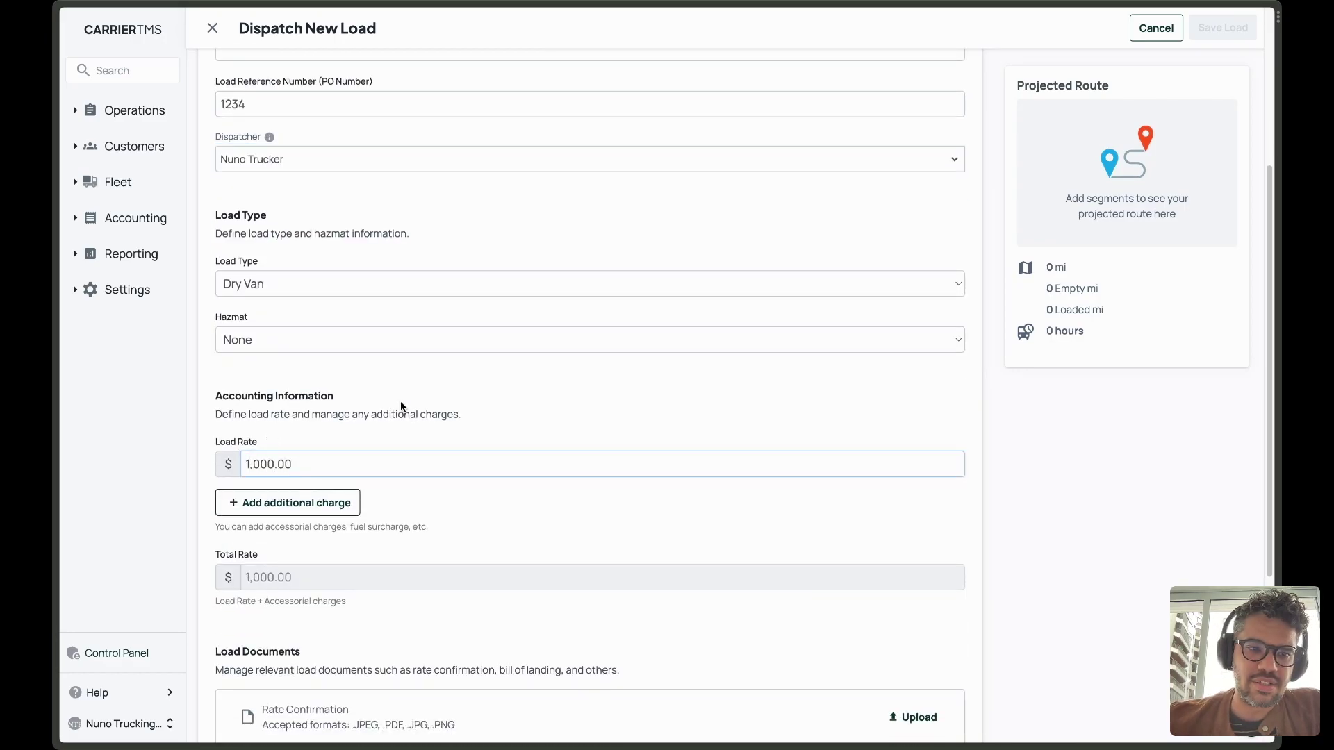
Skip additional charges and begin uploading the rate confirmation document
scroll(417, 382, down, 2)
click(341, 417)
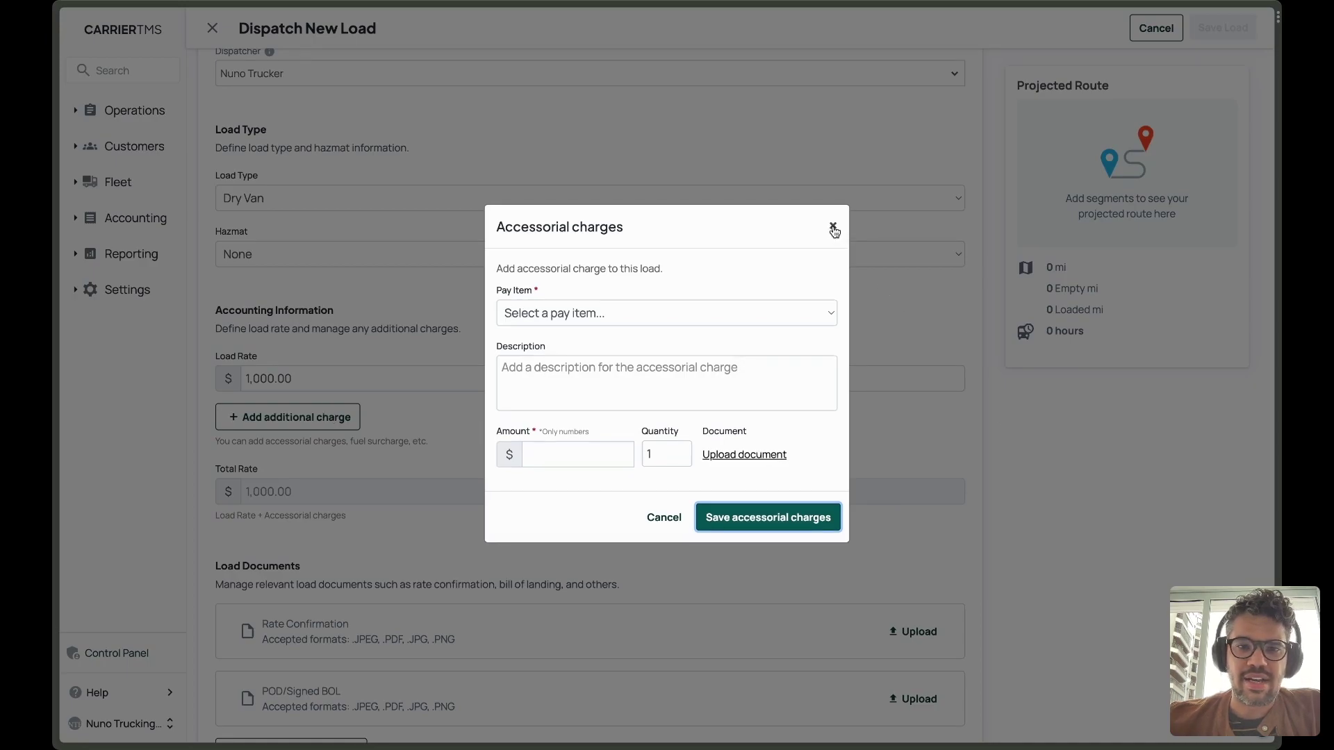
click(834, 228)
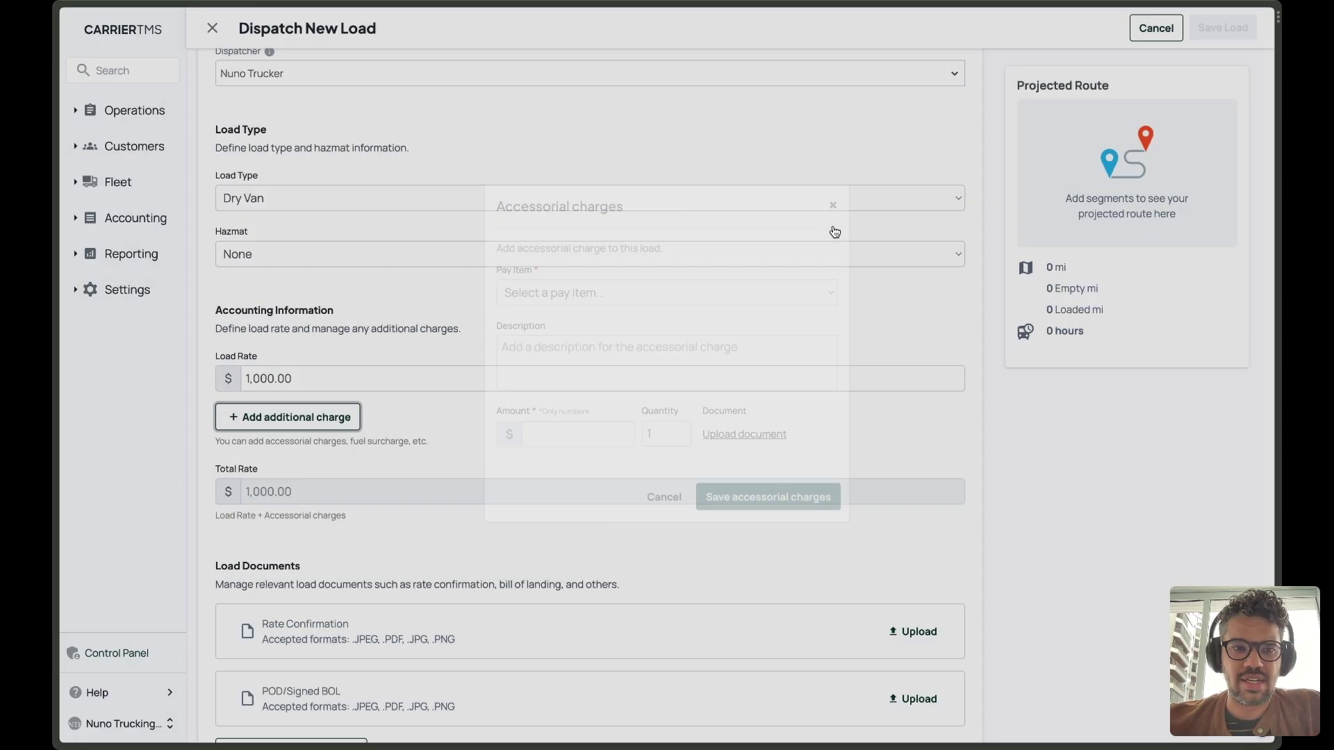
scroll(774, 372, down, 5)
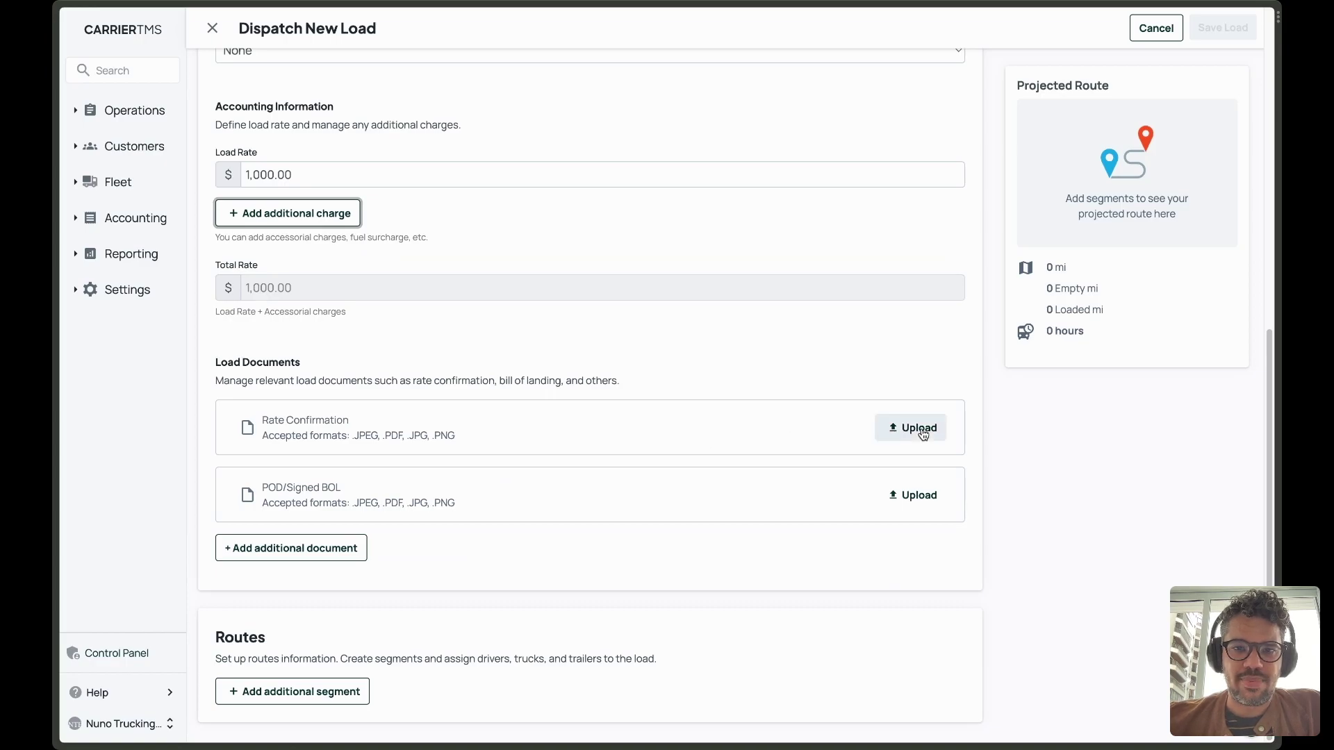
click(923, 434)
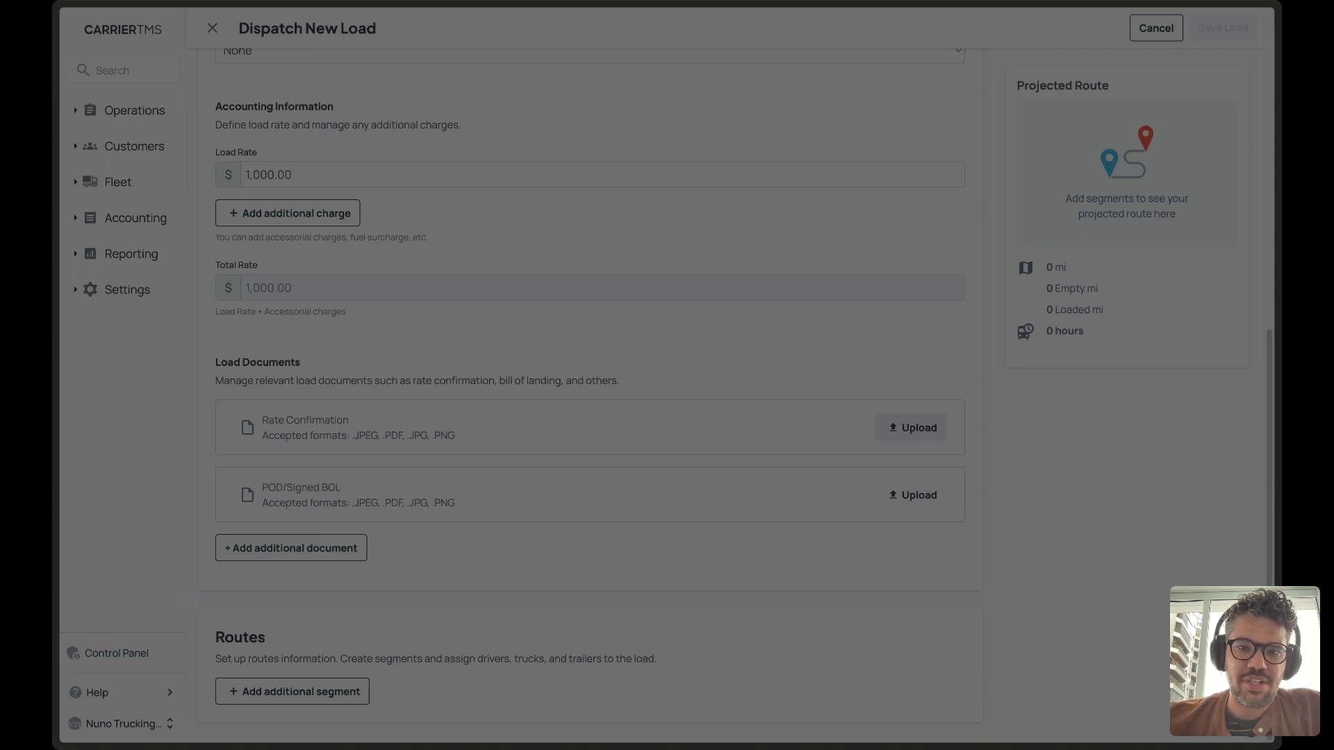
Attach fake_ratecon.pdf as rate confirmation and fake_bol.pdf as the POD/Signed BOL
key(Return)
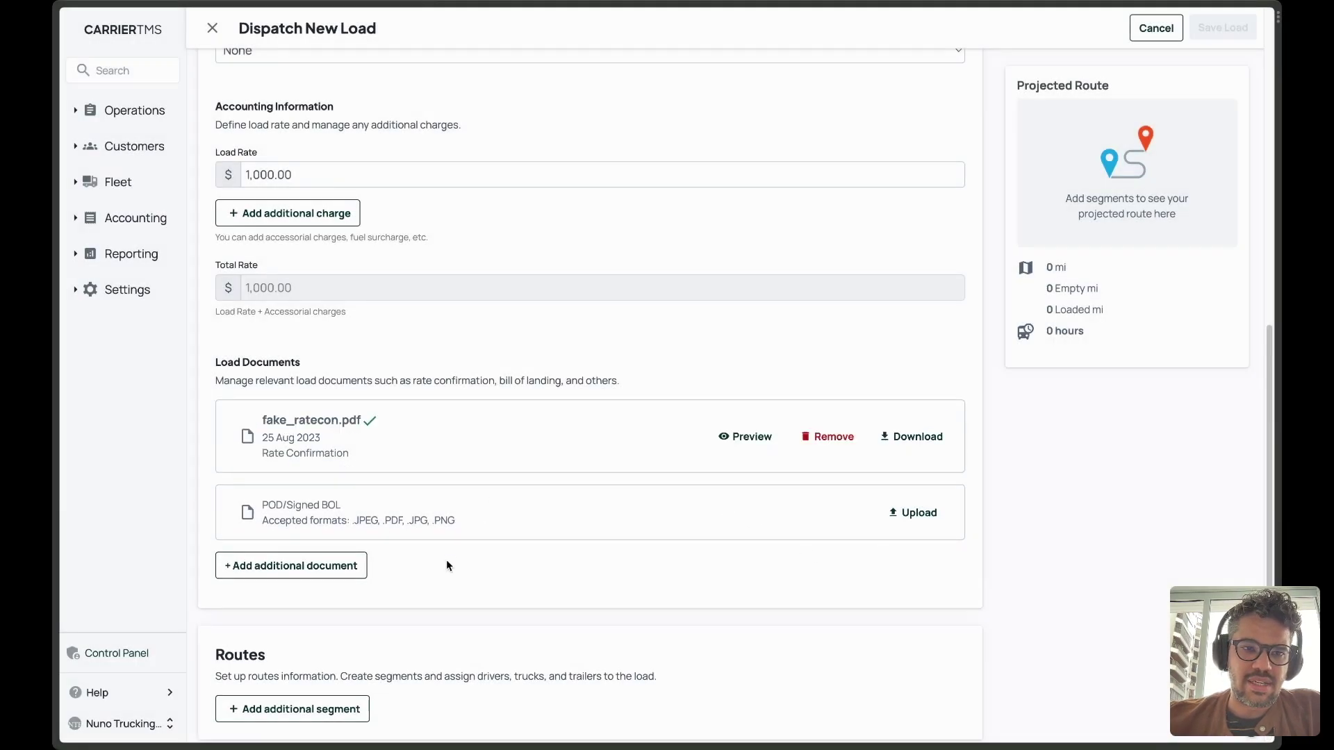
click(914, 513)
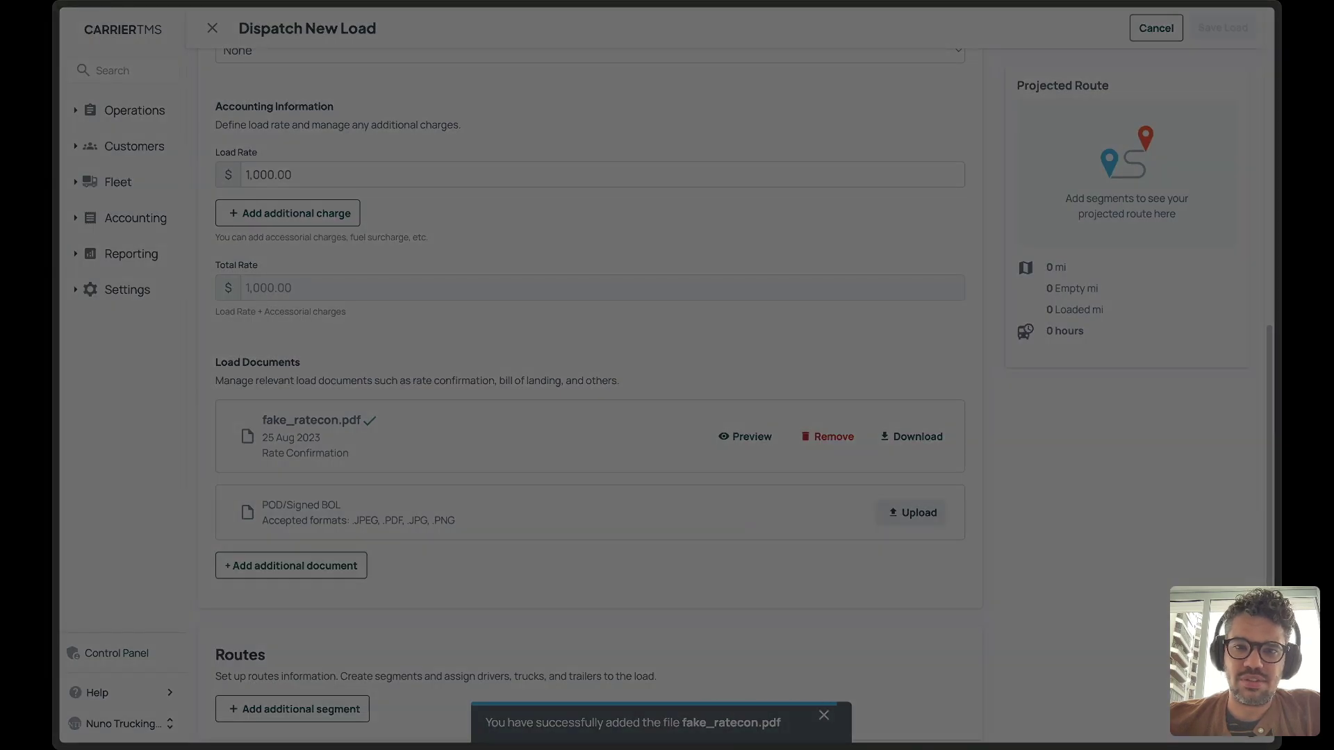
key(Return)
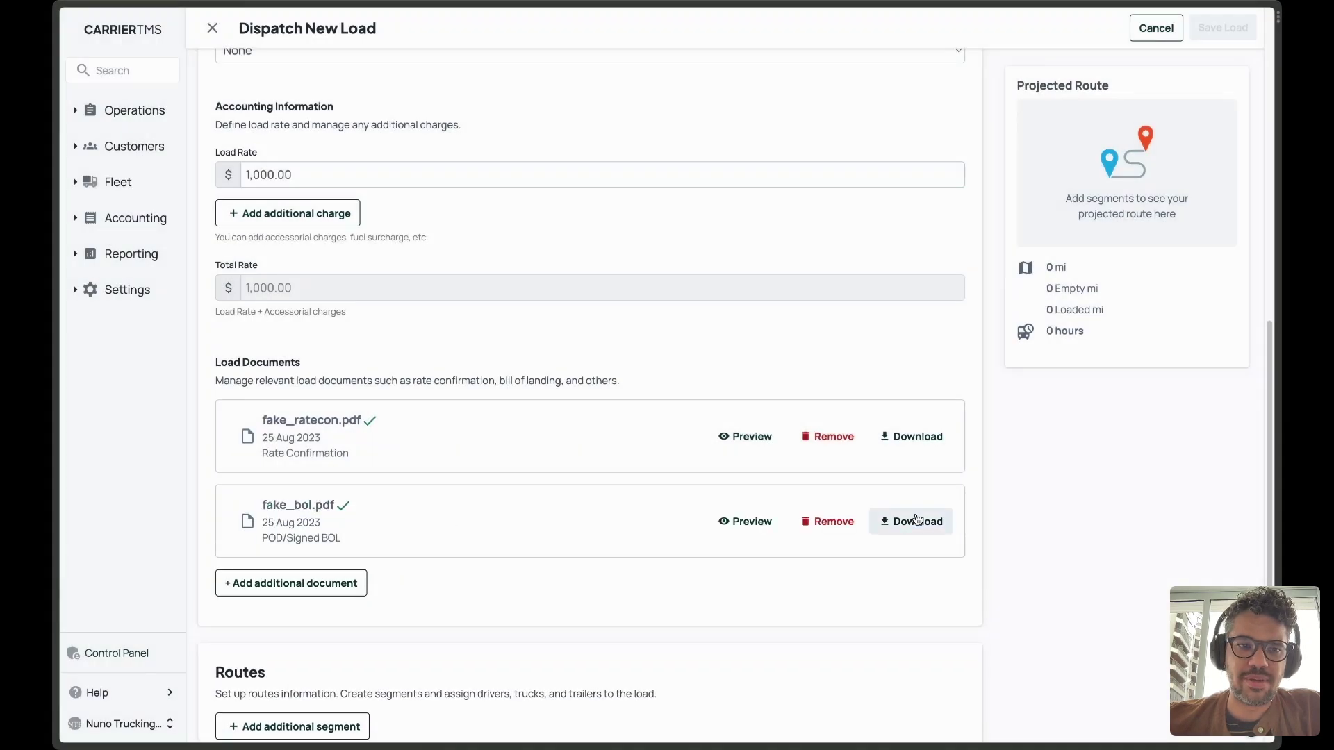
scroll(917, 520, down, 1)
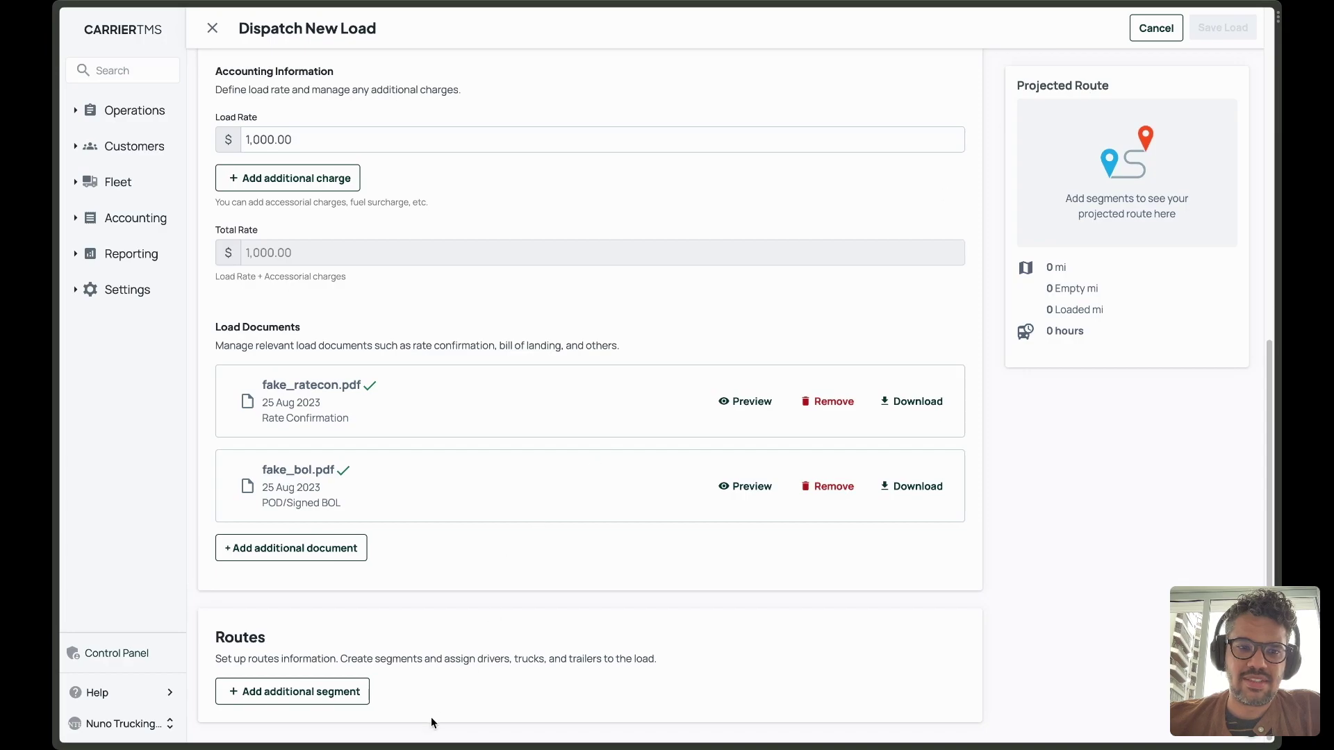
click(307, 699)
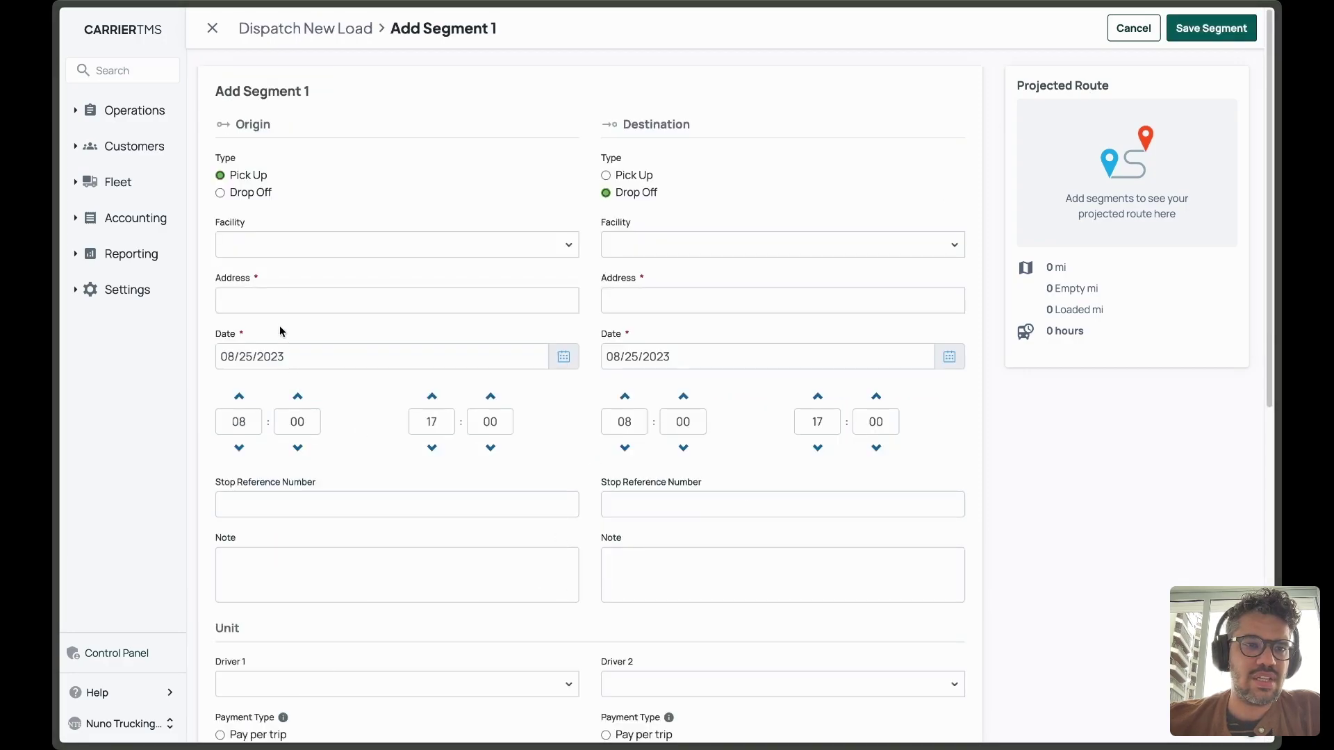
Route segment 1 from Dallas, TX to California, USA, delivering 08/26/2023
click(280, 297)
text(dallas)
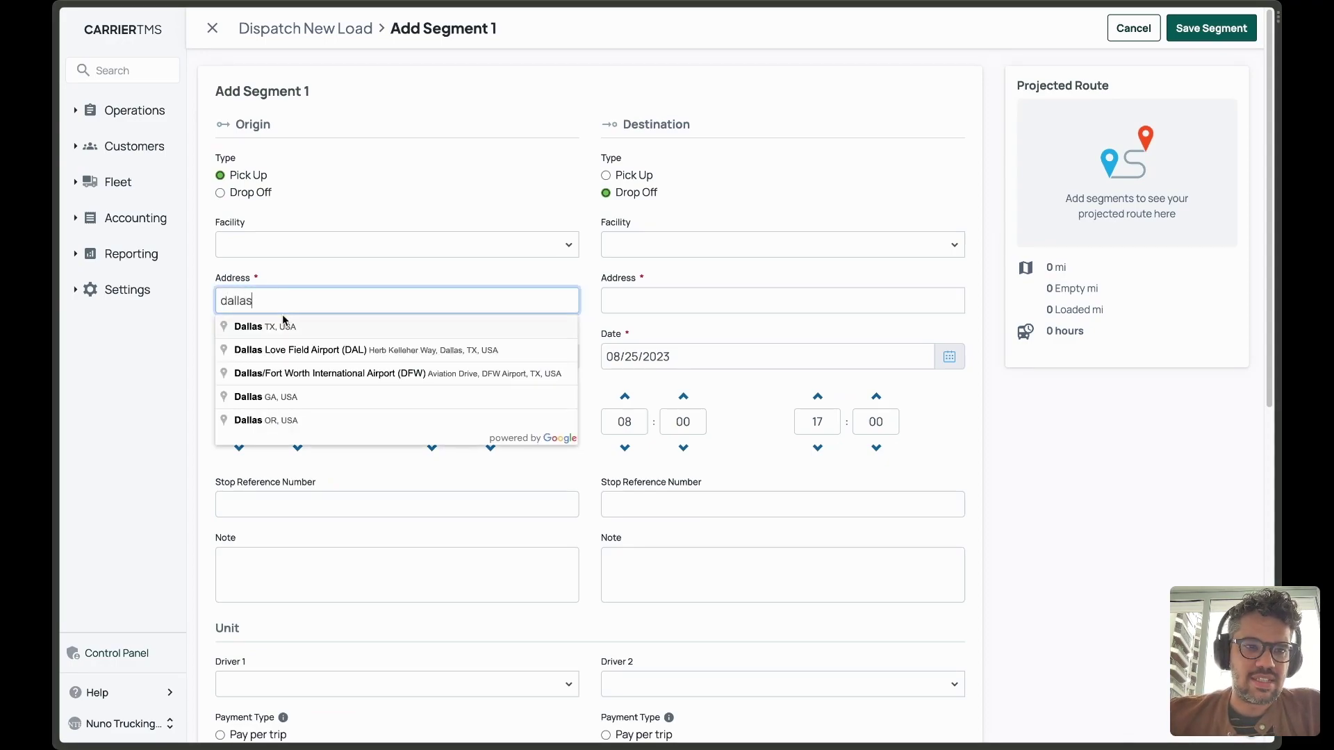
click(285, 323)
click(644, 306)
text(c)
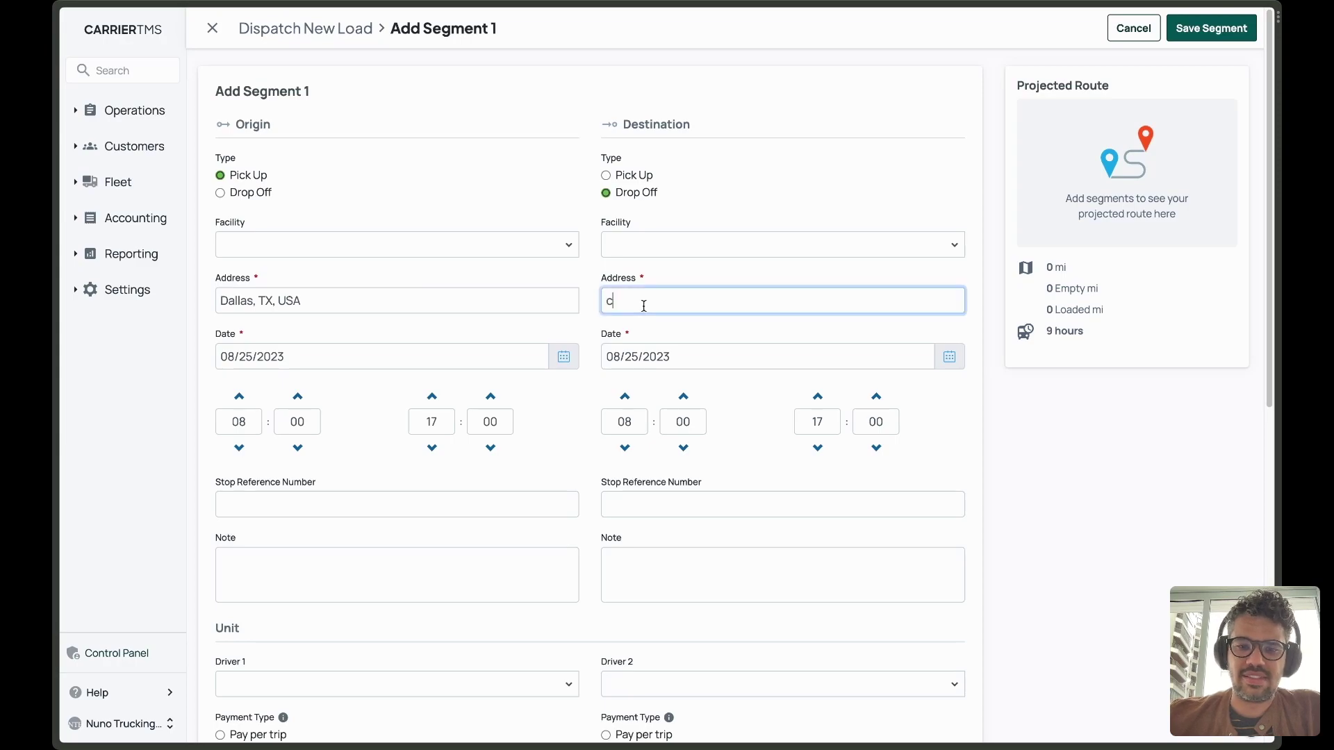
text(ali)
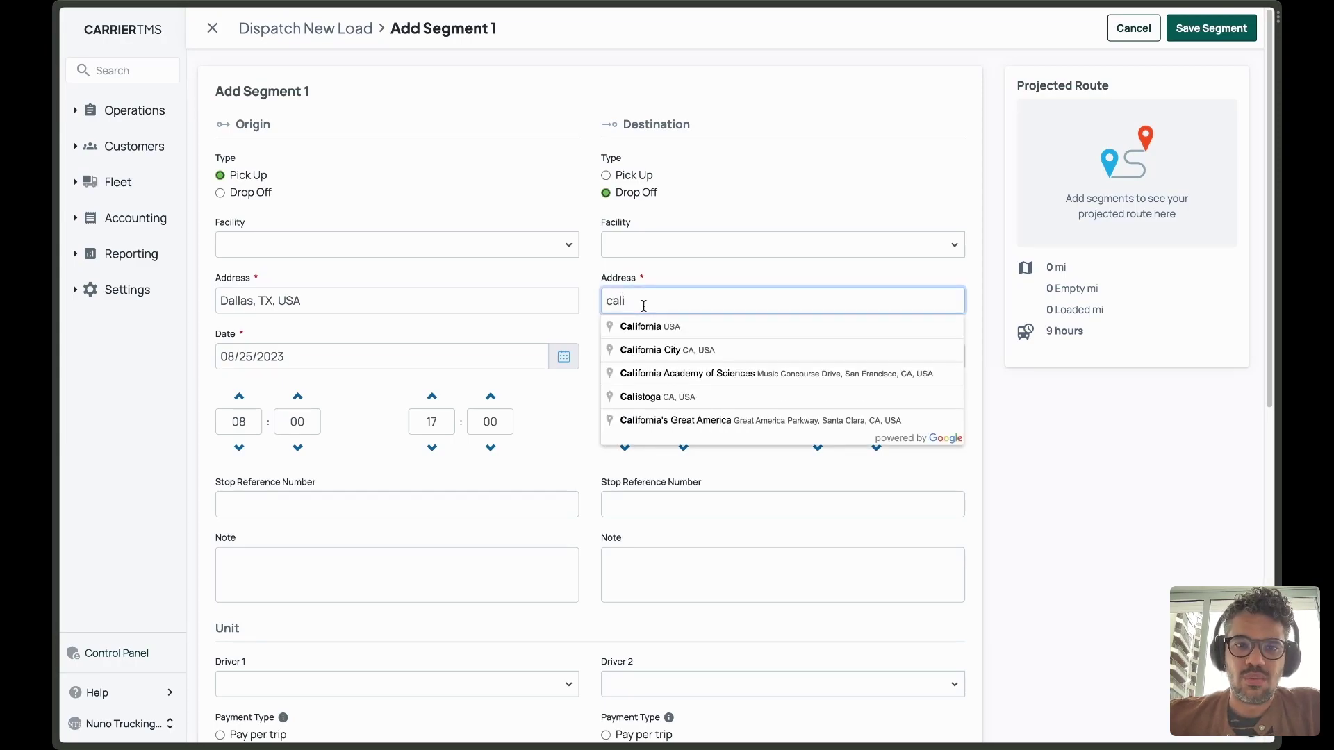
click(671, 327)
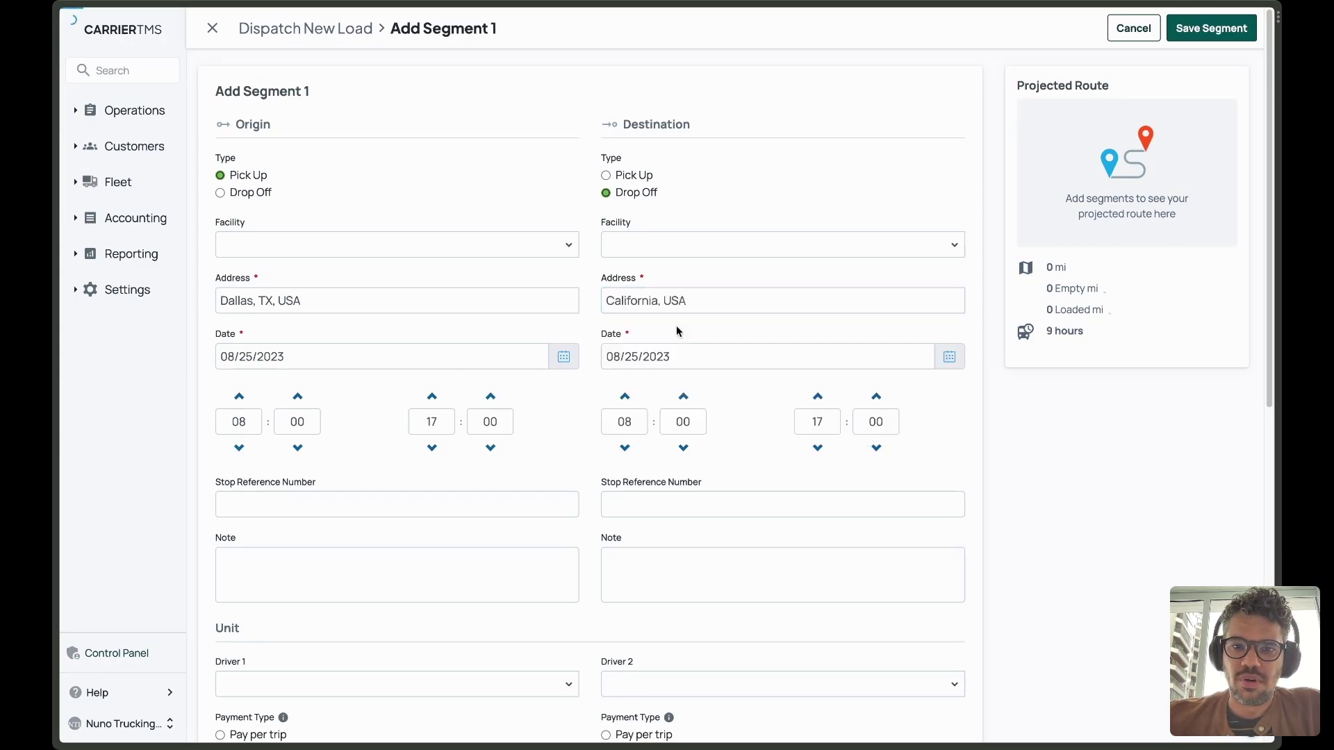
click(747, 361)
click(736, 504)
Assign the second listed driver to segment 1 and save the segment
scroll(592, 483, down, 2)
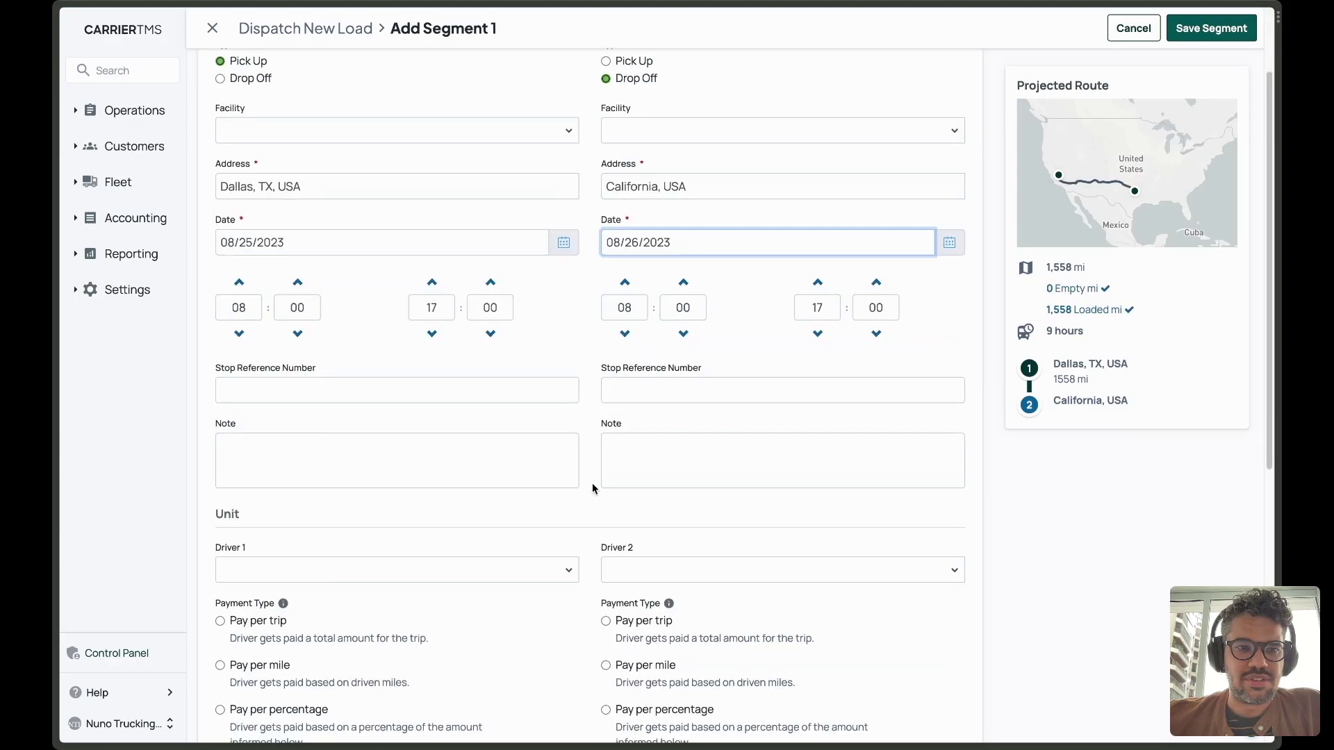
scroll(592, 489, down, 1)
scroll(591, 471, down, 2)
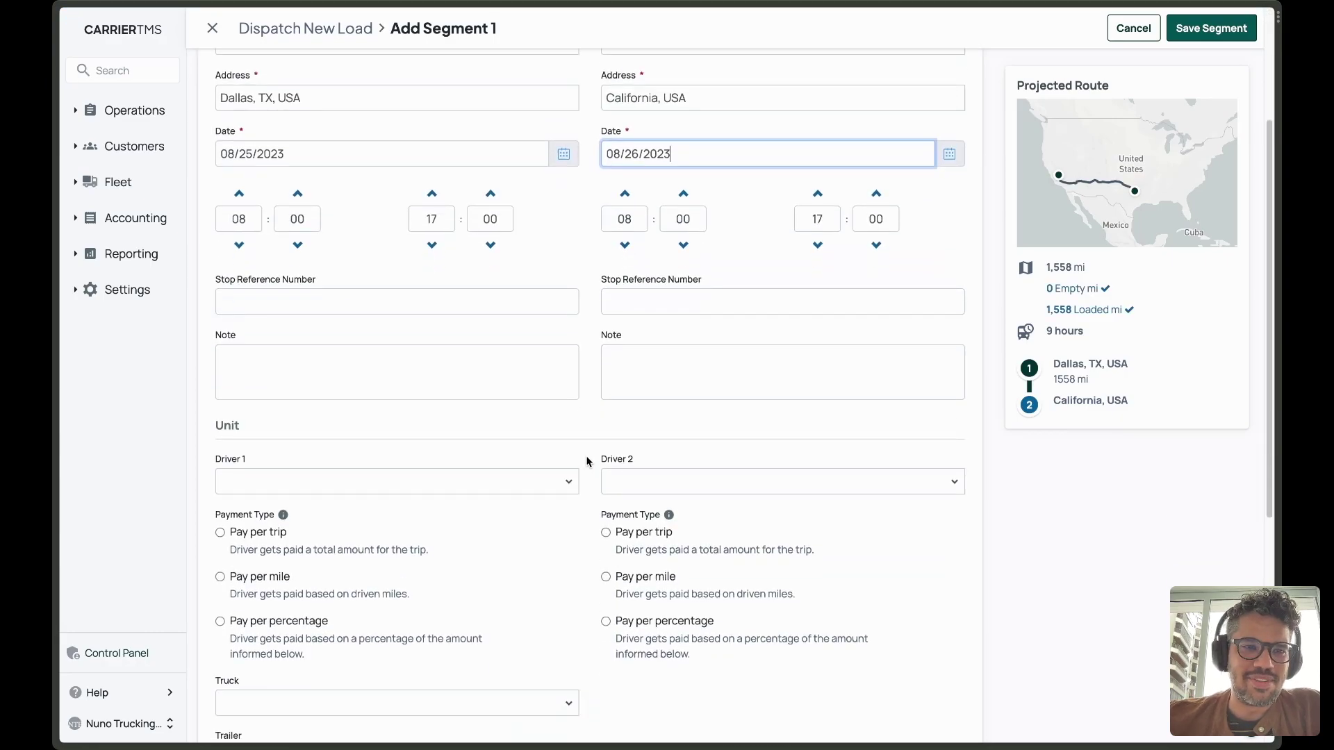
click(564, 381)
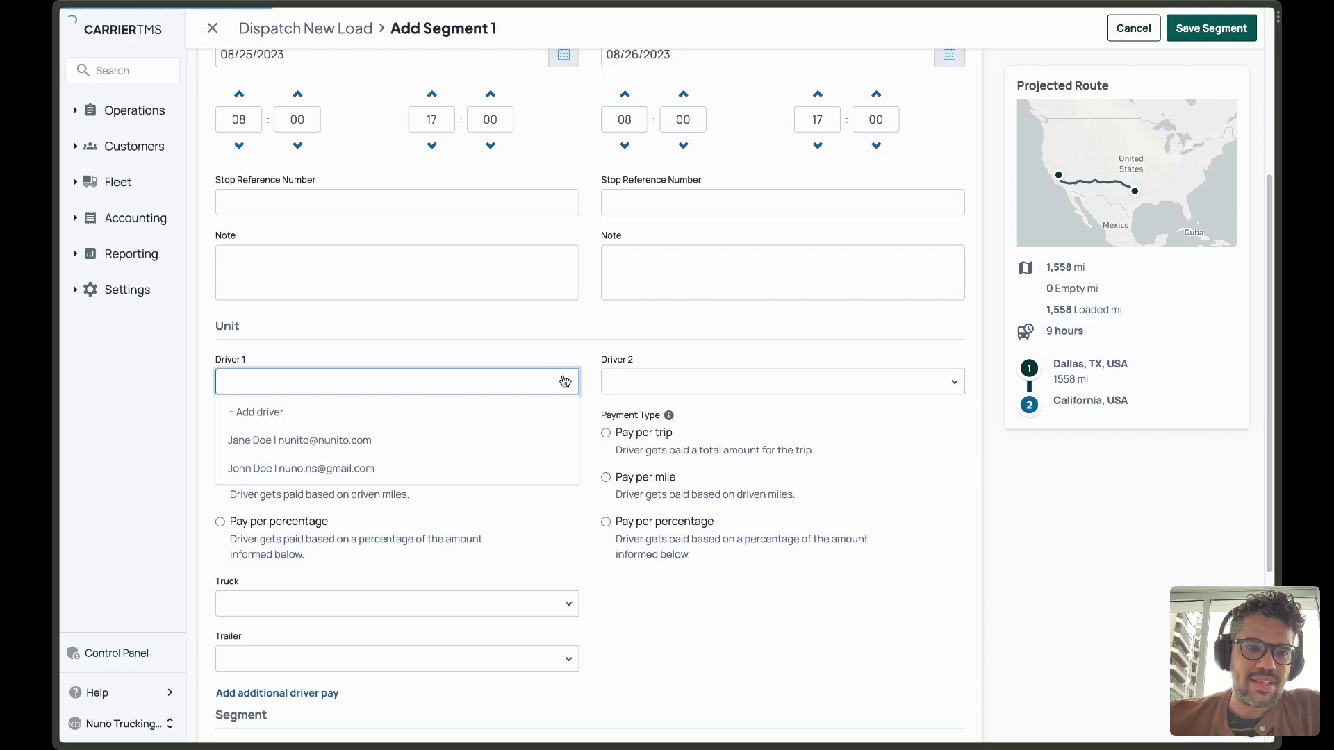
click(429, 474)
scroll(429, 474, down, 3)
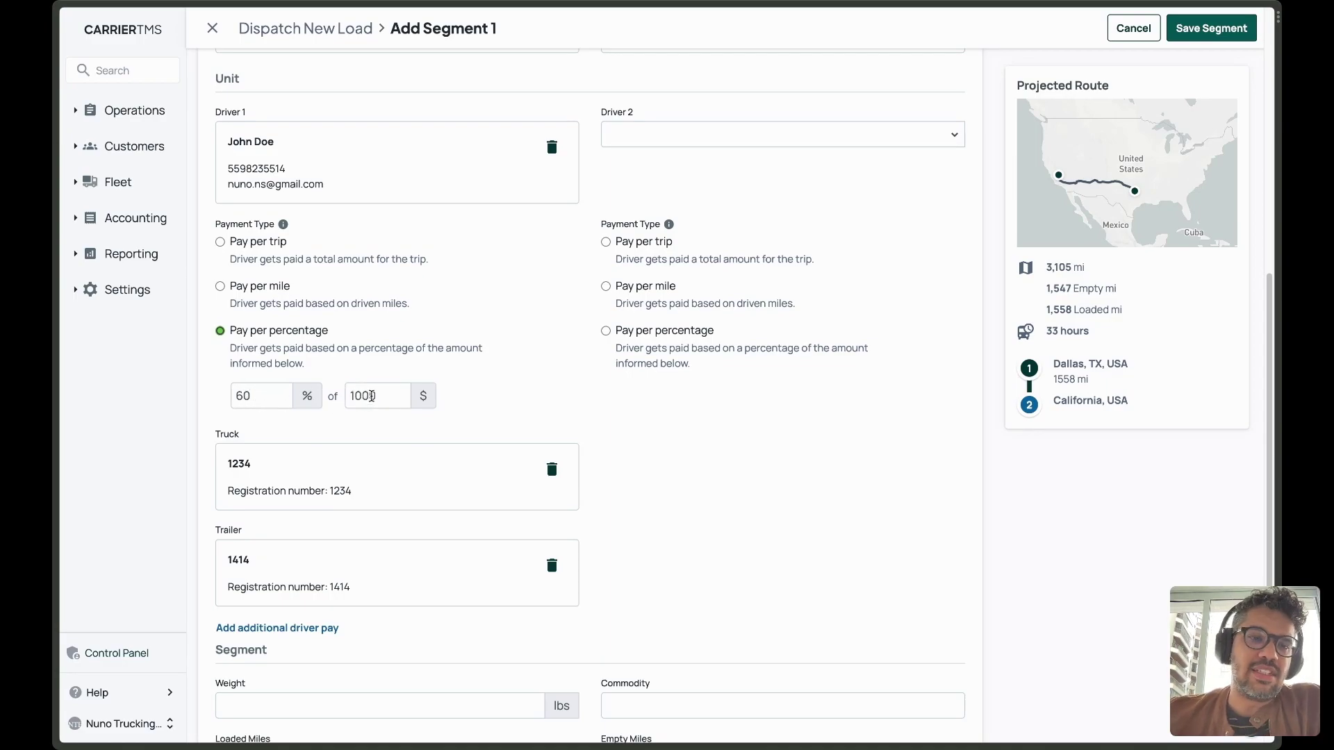
scroll(373, 394, down, 4)
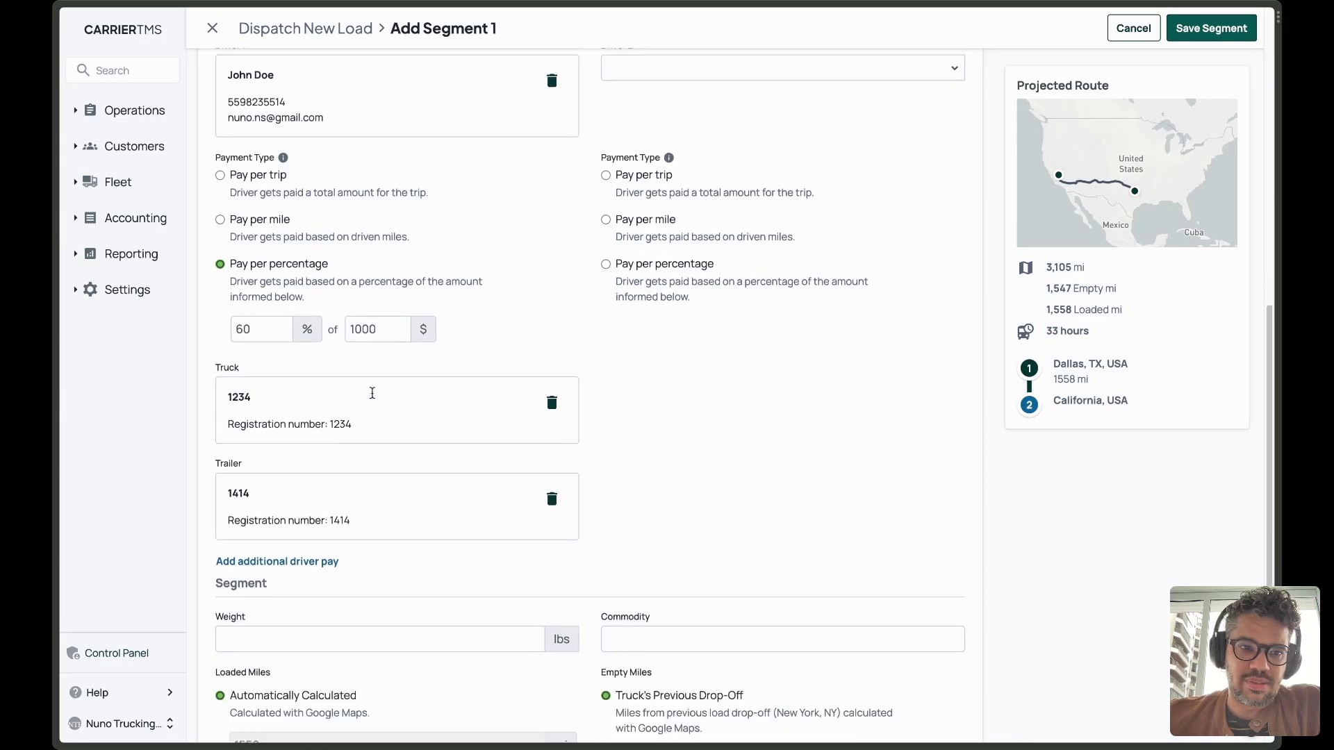
scroll(565, 360, up, 8)
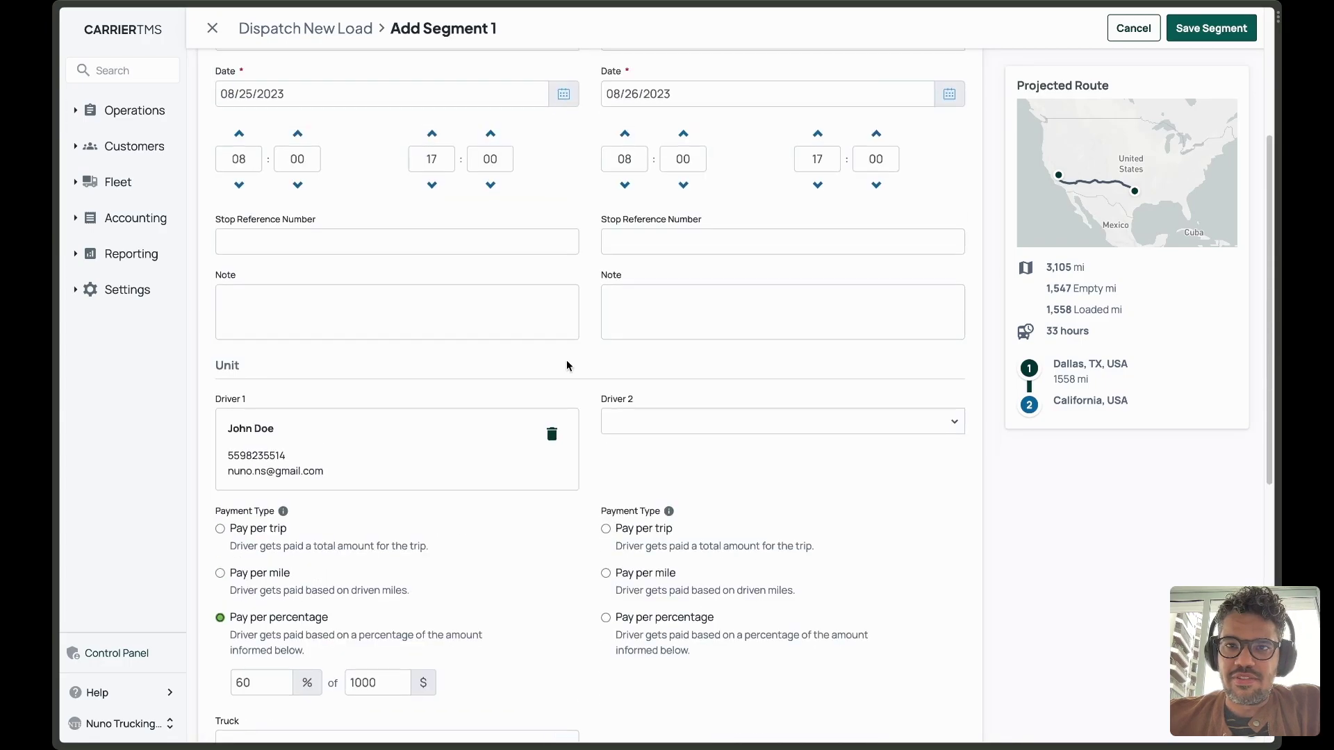
click(1207, 29)
Save the completed load with its Dallas–California segment
scroll(635, 334, down, 10)
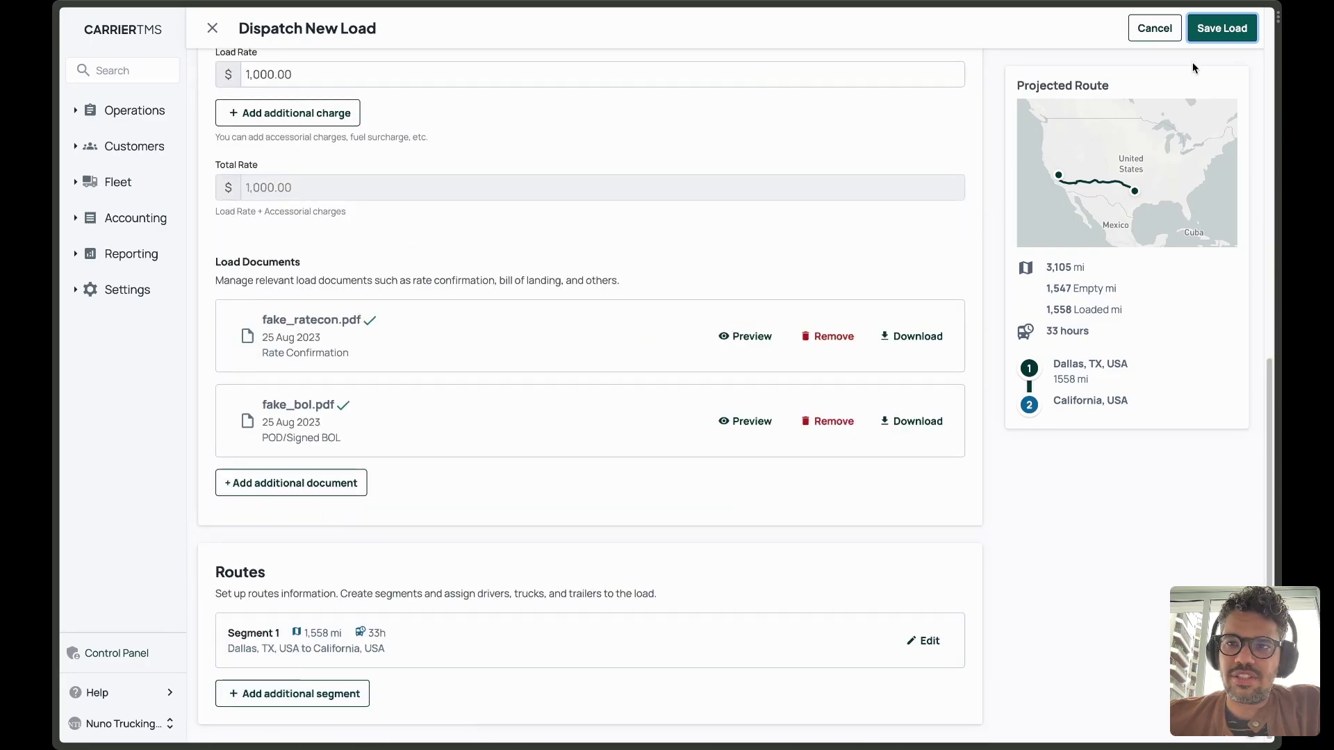
click(1216, 31)
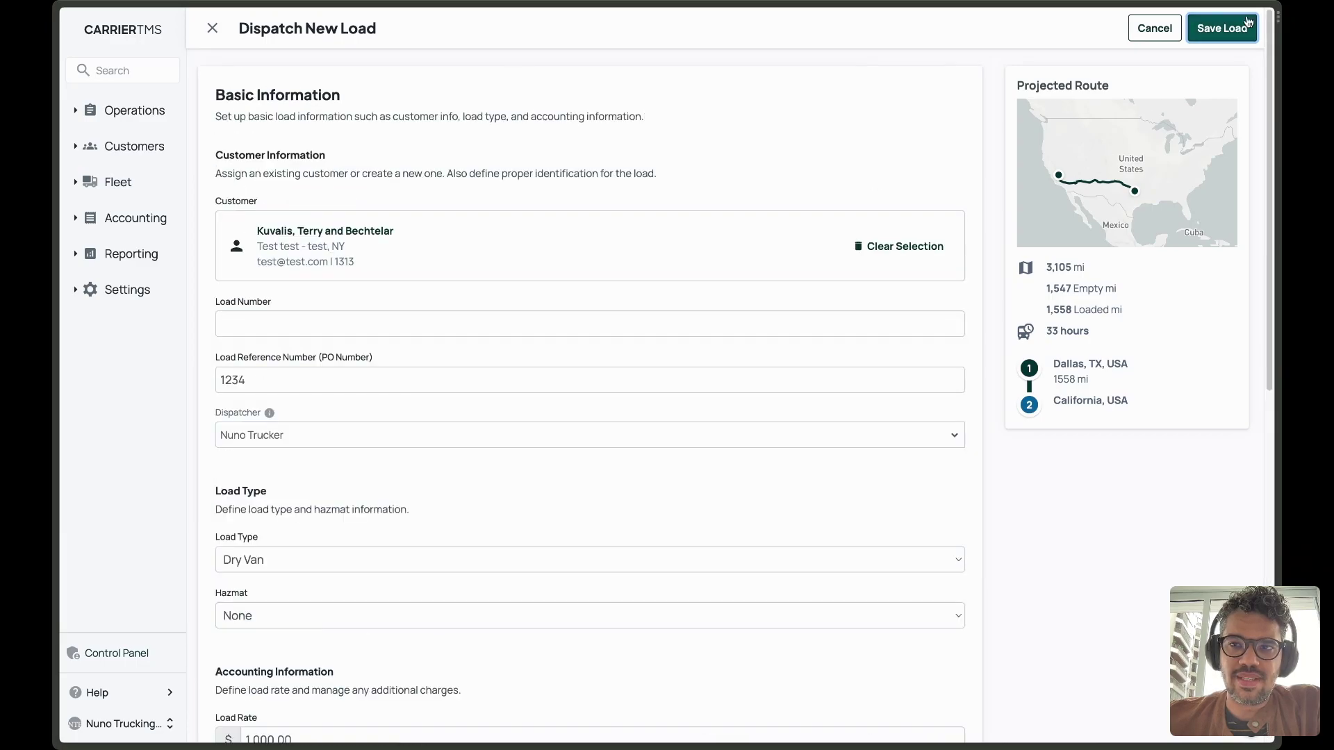